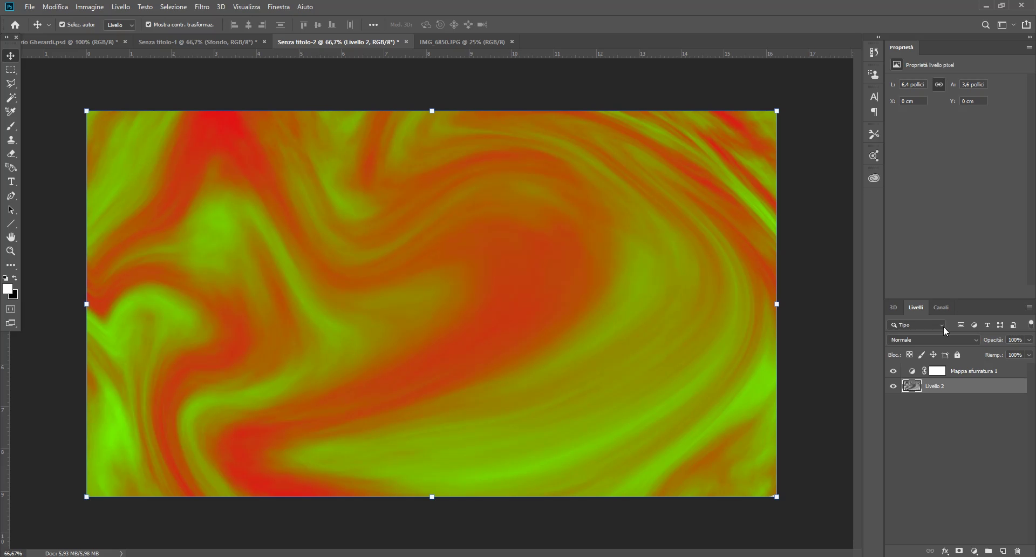
Create a new document from the Personale 1920×1080, 300 ppi preset with Bianco background contents.
click(977, 374)
click(30, 7)
click(42, 20)
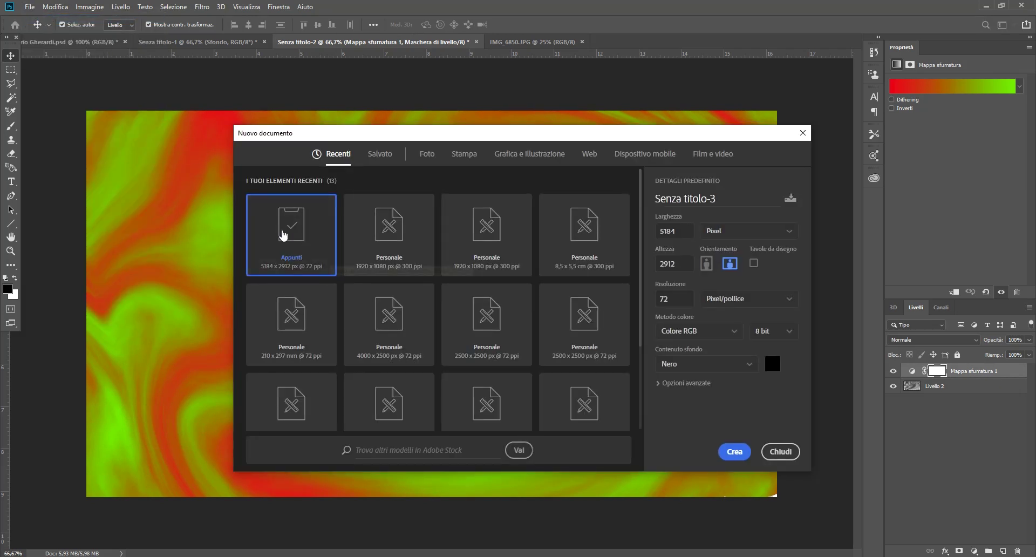
click(404, 261)
click(687, 372)
click(743, 367)
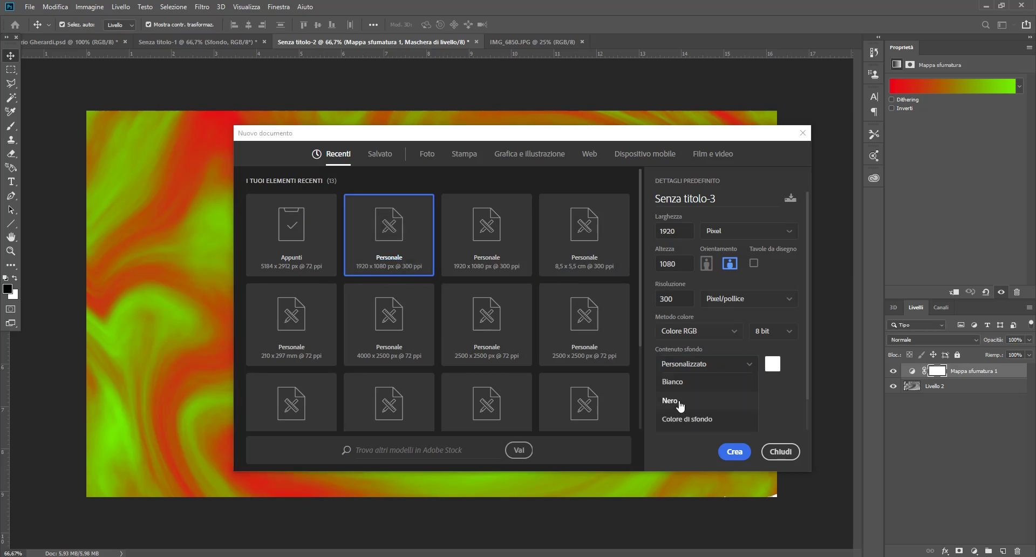
click(686, 376)
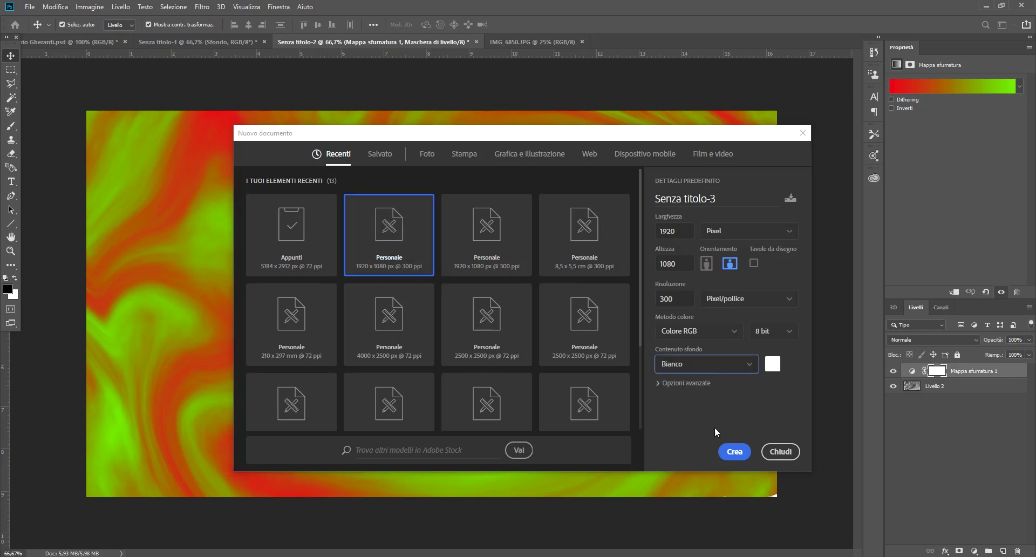
click(735, 451)
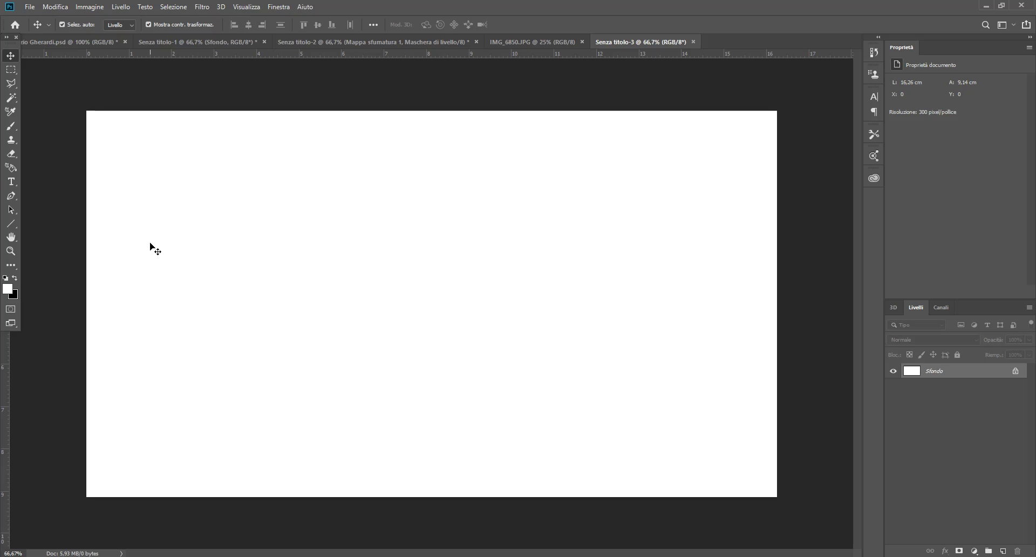
Render Nuvole clouds over the white canvas, then open Fluidifica (Liquify) on them.
click(201, 7)
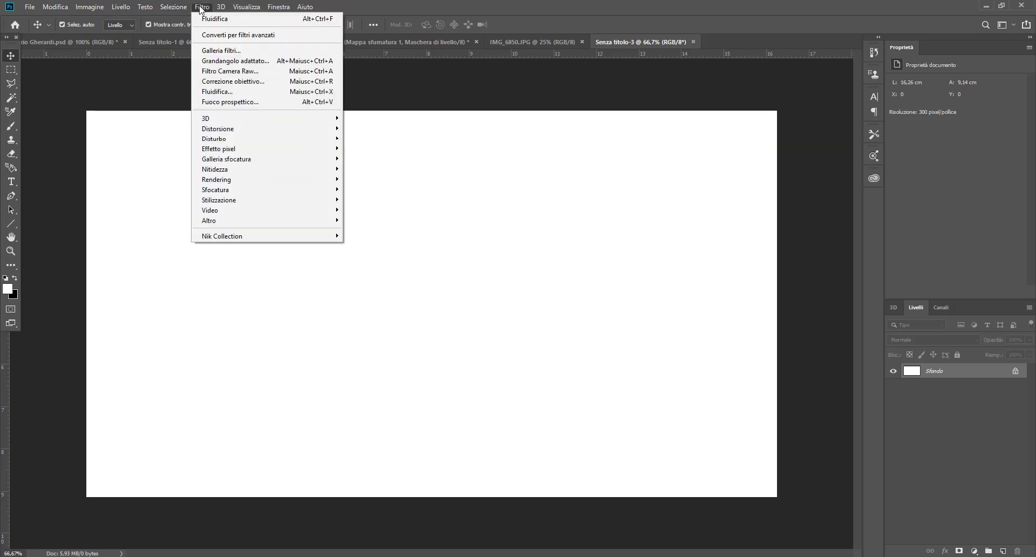
mouse_move(243, 179)
click(361, 236)
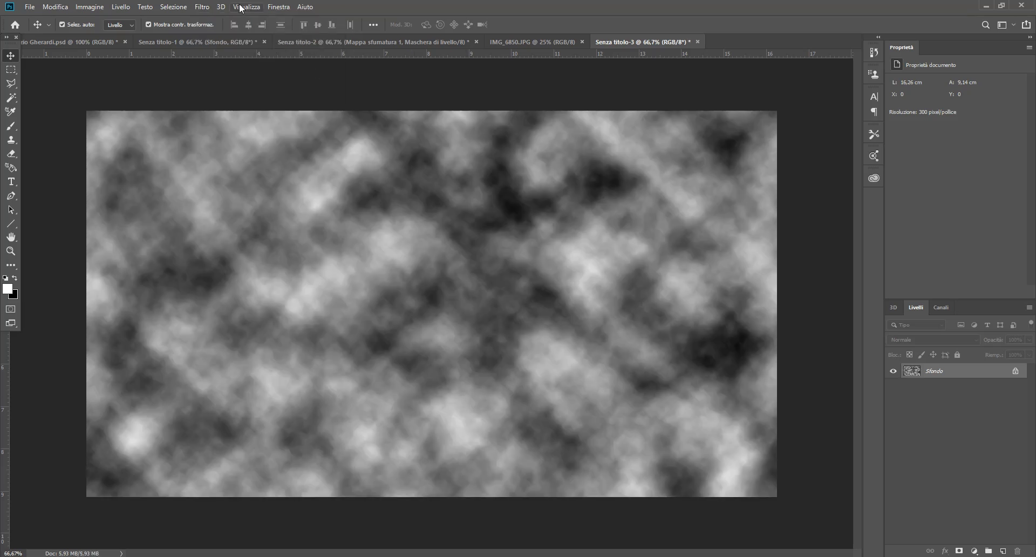
click(202, 7)
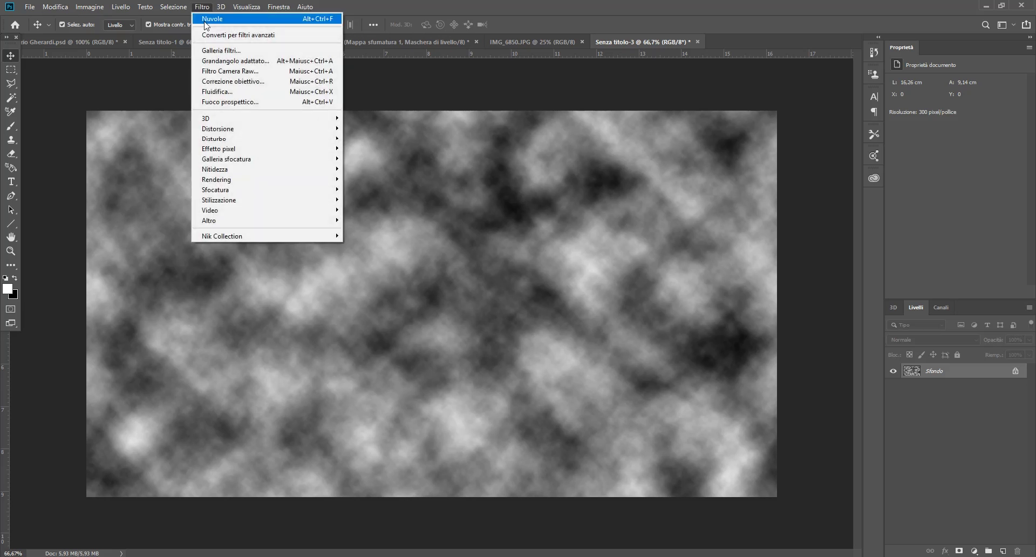
click(233, 93)
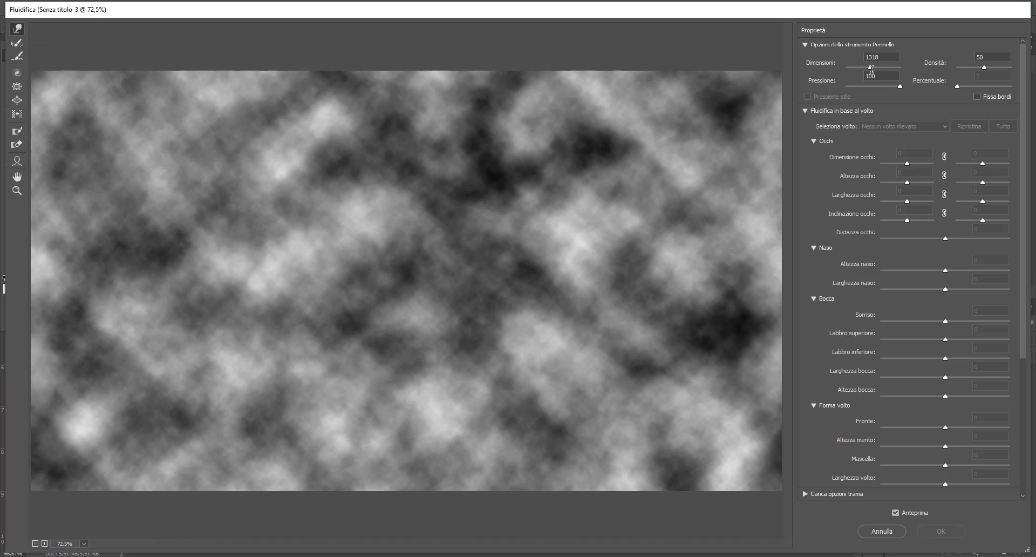
Swirl the upper-left clouds with a 166 brush, then sweep big swirls with a 1067 brush.
drag(870, 68, 858, 68)
mouse_move(195, 273)
mouse_down()
mouse_move(288, 209)
mouse_move(164, 103)
mouse_move(251, 54)
mouse_move(324, 185)
mouse_move(243, 138)
mouse_move(51, 72)
mouse_move(124, 141)
mouse_move(203, 400)
mouse_move(340, 385)
mouse_move(329, 240)
mouse_move(444, 204)
mouse_move(435, 173)
mouse_move(259, 112)
mouse_move(350, 143)
mouse_up()
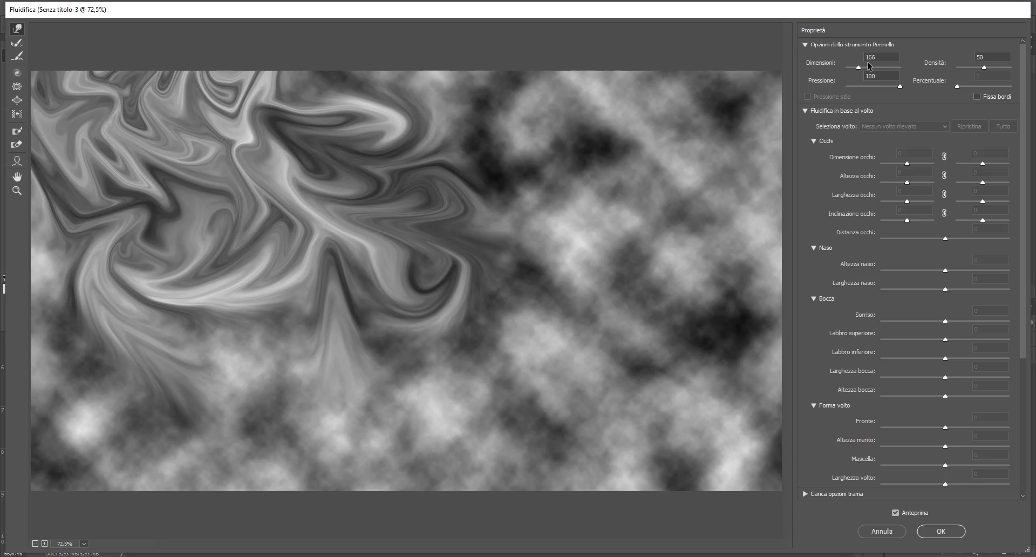
drag(859, 67, 868, 67)
mouse_move(521, 264)
mouse_down()
mouse_move(626, 81)
mouse_move(594, 186)
mouse_move(722, 463)
mouse_move(712, 439)
mouse_move(233, 378)
mouse_move(92, 381)
mouse_move(455, 347)
mouse_move(491, 487)
mouse_move(577, 296)
mouse_move(38, 292)
mouse_move(103, 324)
mouse_move(305, 294)
mouse_move(208, 195)
mouse_move(243, 58)
mouse_move(201, 277)
mouse_move(208, 520)
mouse_move(565, 260)
mouse_move(389, 295)
mouse_move(465, 266)
mouse_move(289, 324)
mouse_move(604, 212)
mouse_move(349, 196)
mouse_move(203, 347)
mouse_move(378, 324)
mouse_up()
With a 125 brush, curl the central clouds into spirals, hooks and a flame-like shape.
click(860, 68)
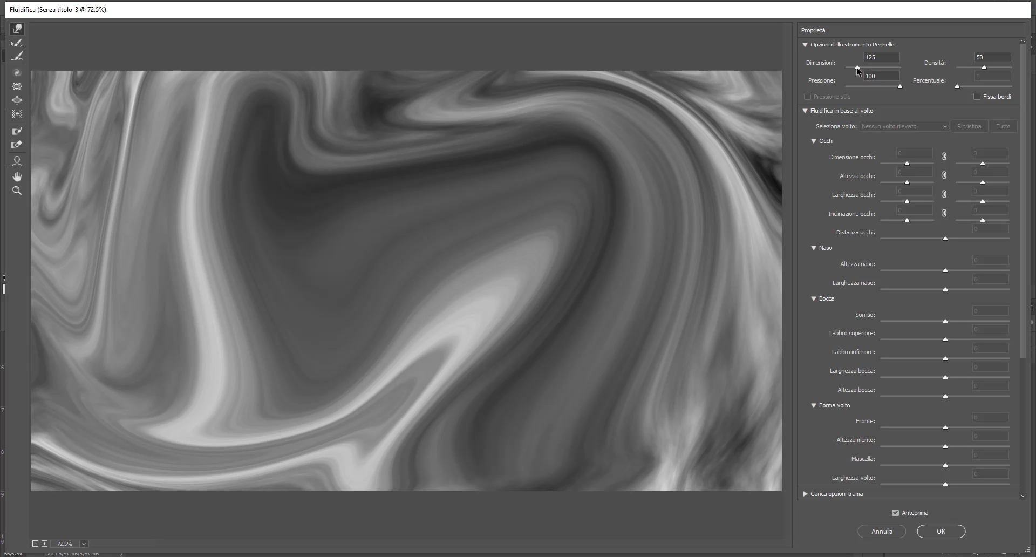
drag(419, 259, 273, 270)
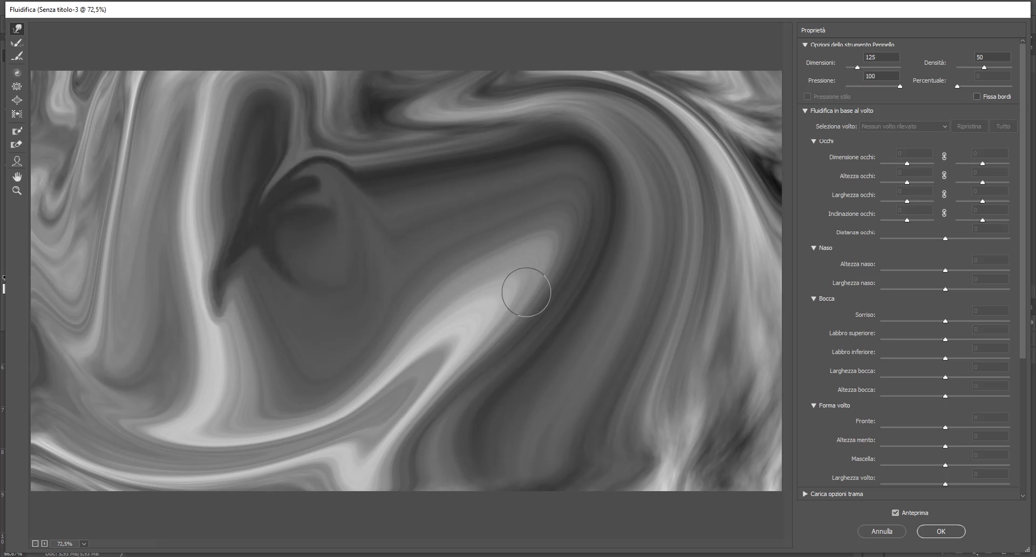
mouse_move(592, 397)
mouse_down()
mouse_move(541, 222)
mouse_move(453, 216)
mouse_move(336, 322)
mouse_up()
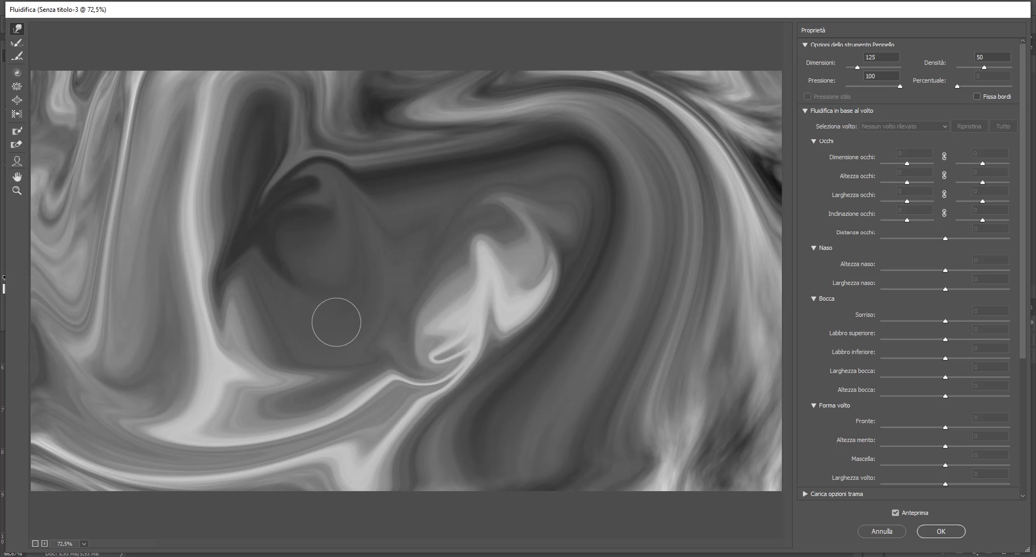
drag(289, 345, 204, 295)
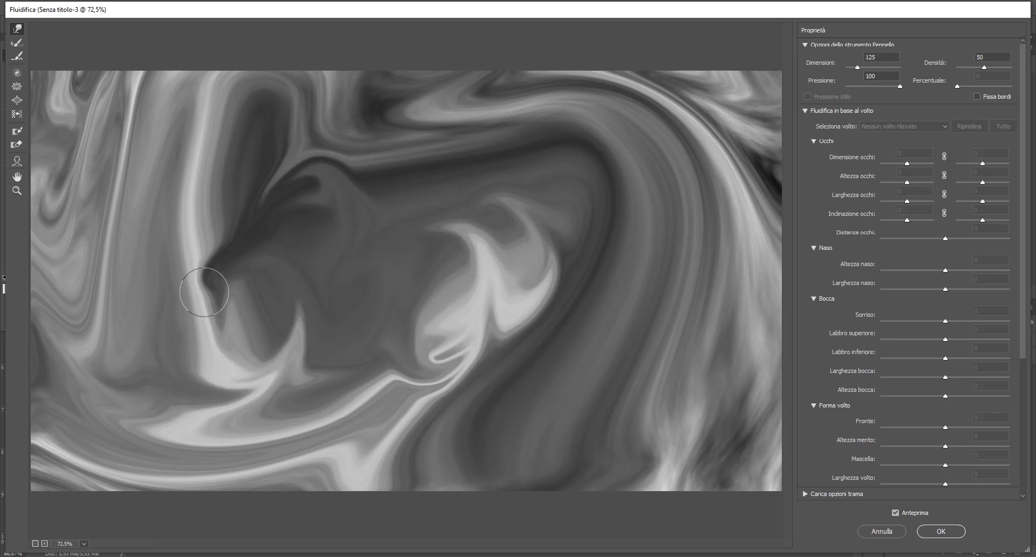
mouse_move(350, 180)
mouse_down()
mouse_move(448, 176)
mouse_move(601, 374)
mouse_move(629, 342)
mouse_up()
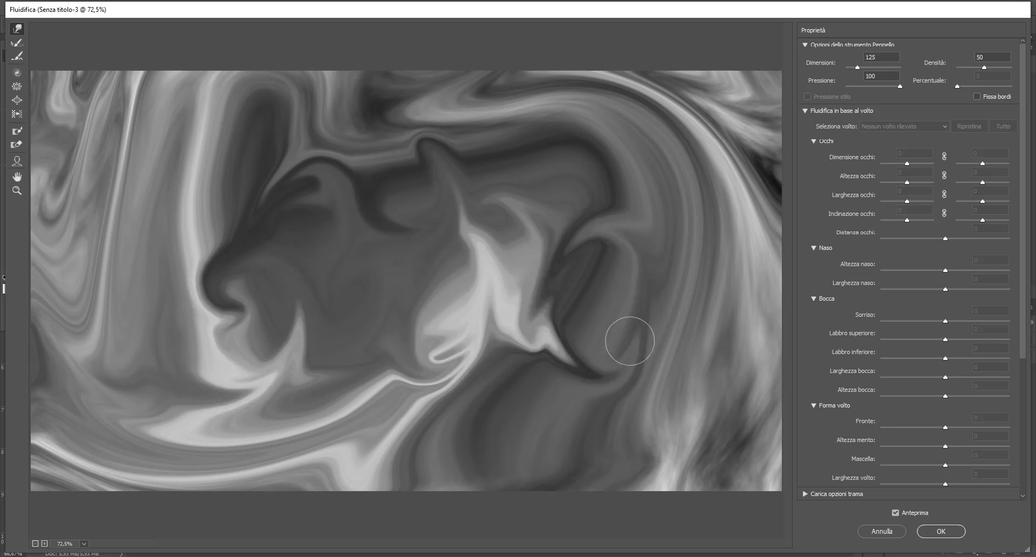
drag(573, 183, 594, 226)
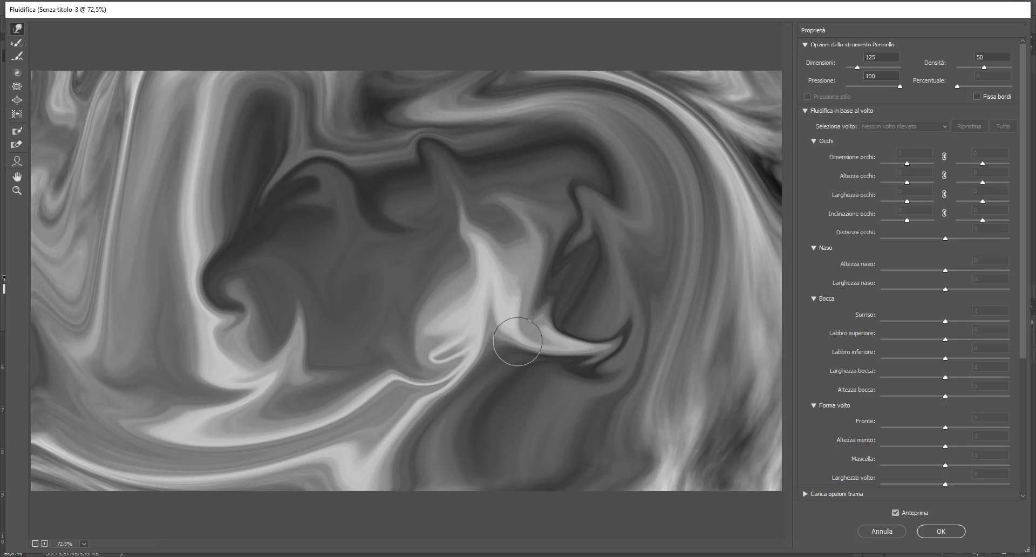
Sweep the whole texture leftward with an 1146 brush and commit the Liquify warp.
drag(857, 67, 869, 67)
mouse_move(613, 207)
mouse_down()
mouse_move(416, 266)
mouse_move(241, 239)
mouse_move(545, 259)
mouse_move(416, 481)
mouse_up()
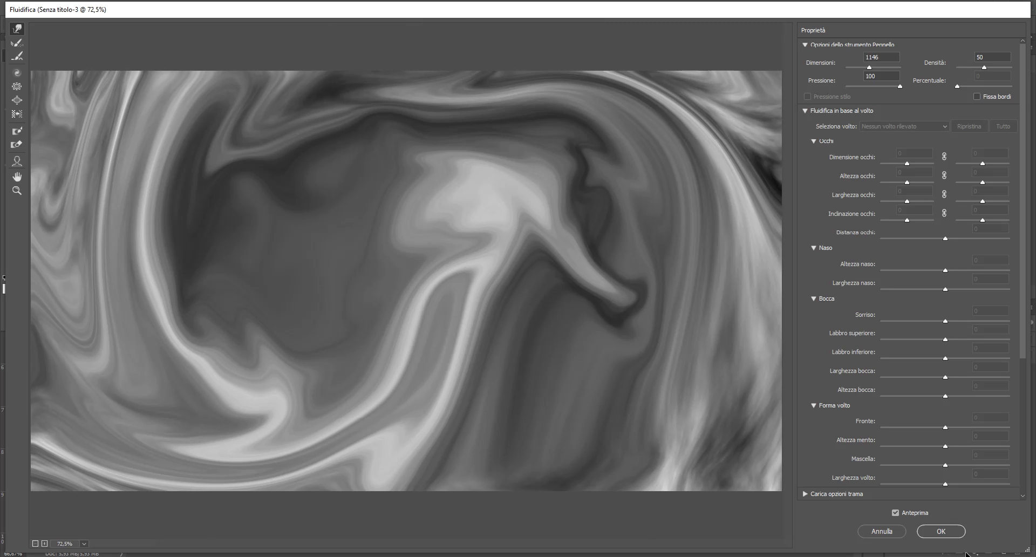
click(935, 530)
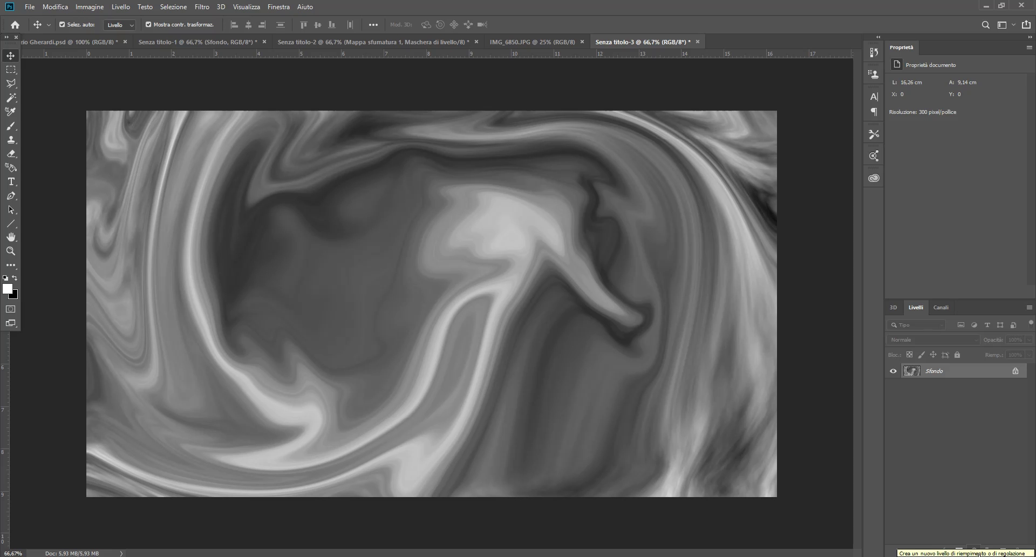
Add a Mappa sfumatura gradient map adjustment layer and open its gradient in the editor.
click(974, 551)
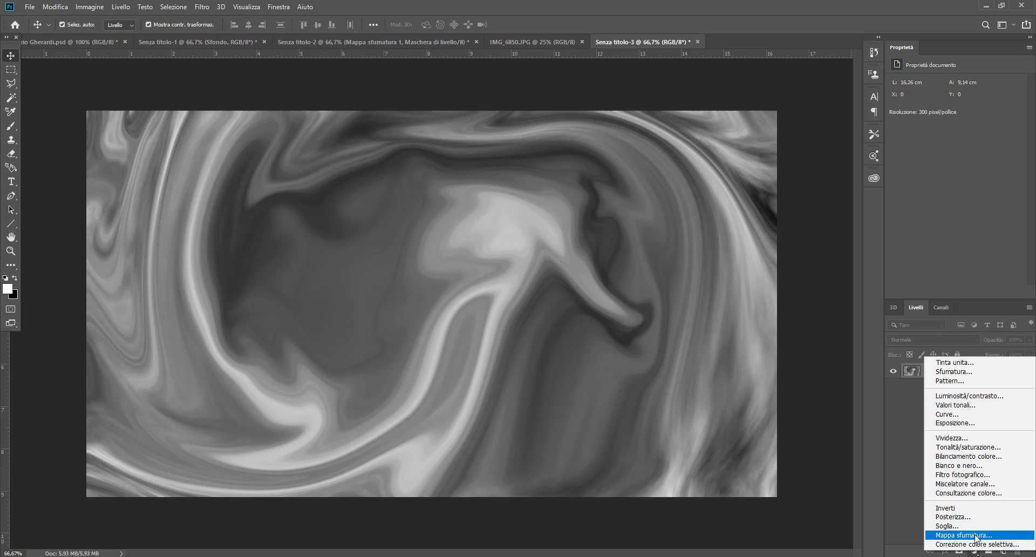
click(964, 535)
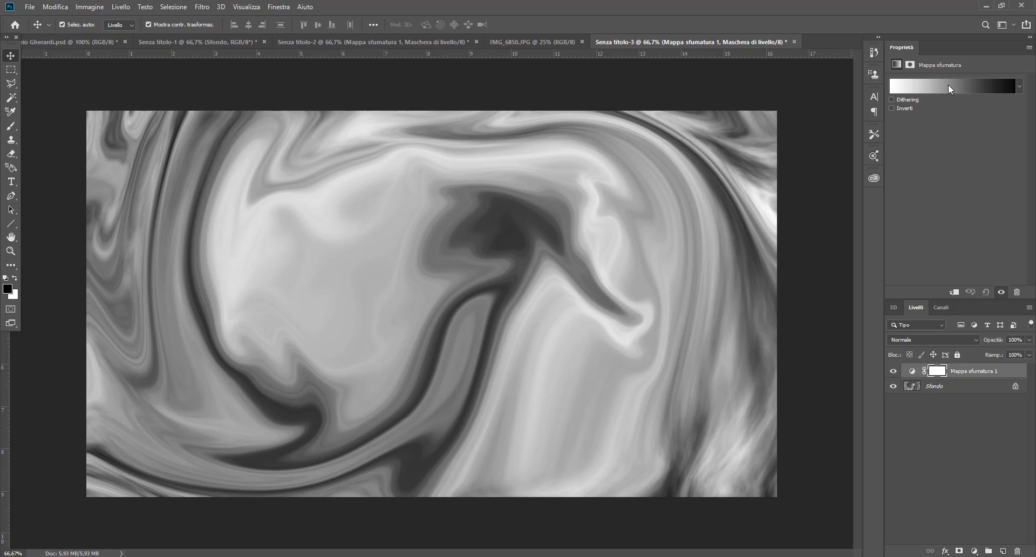
click(938, 84)
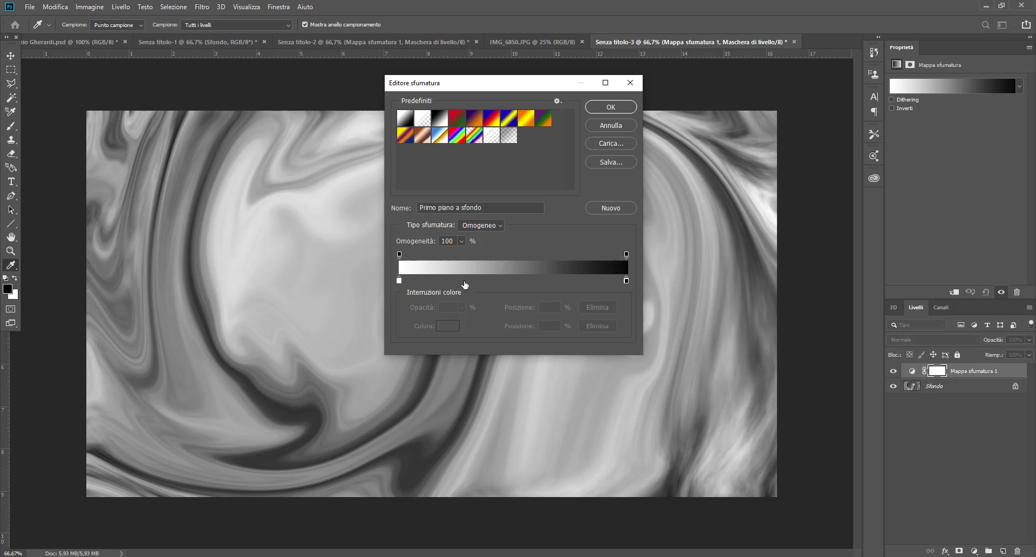
Set the gradient's left stop to ff0000 red and its right stop to bright green.
click(400, 282)
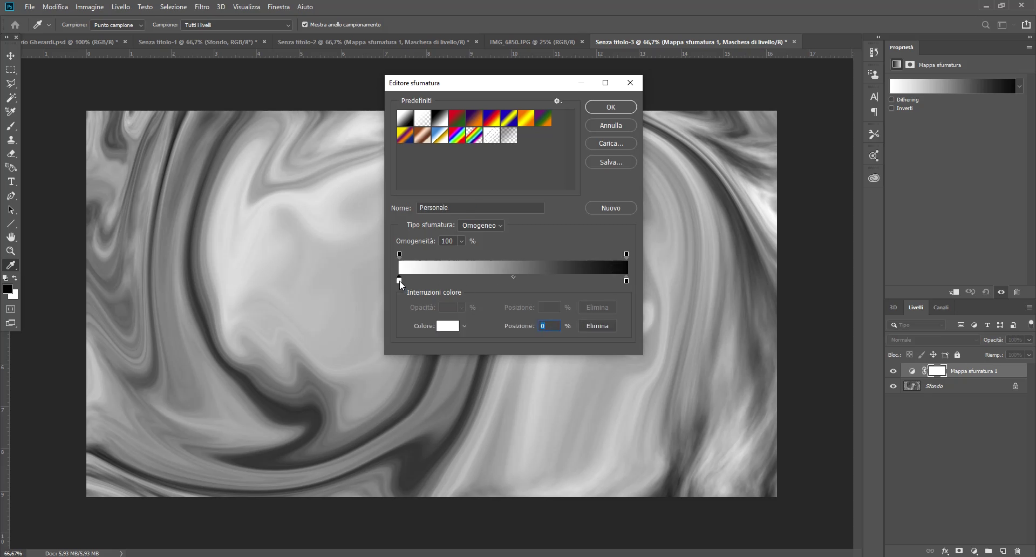
double_click(400, 280)
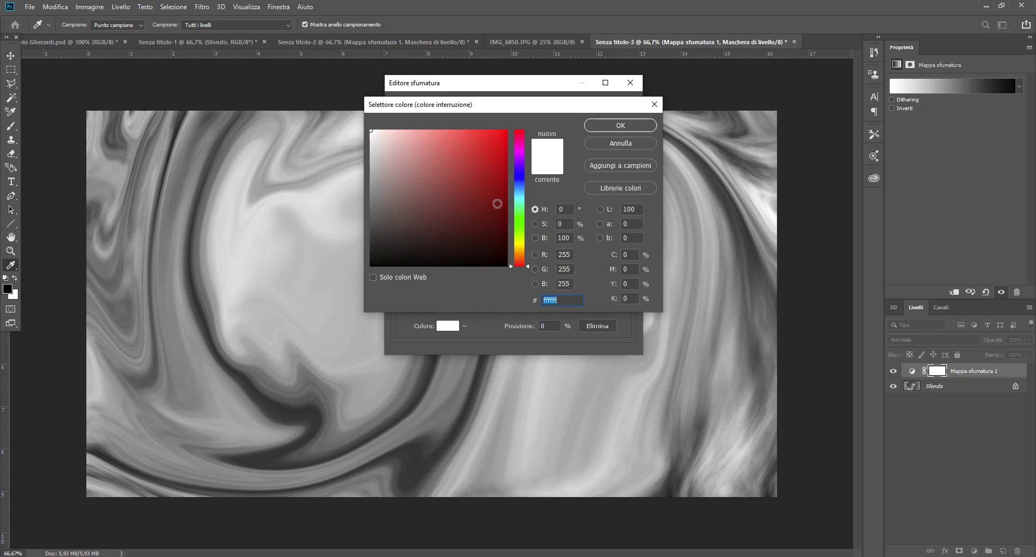
text(ff0000)
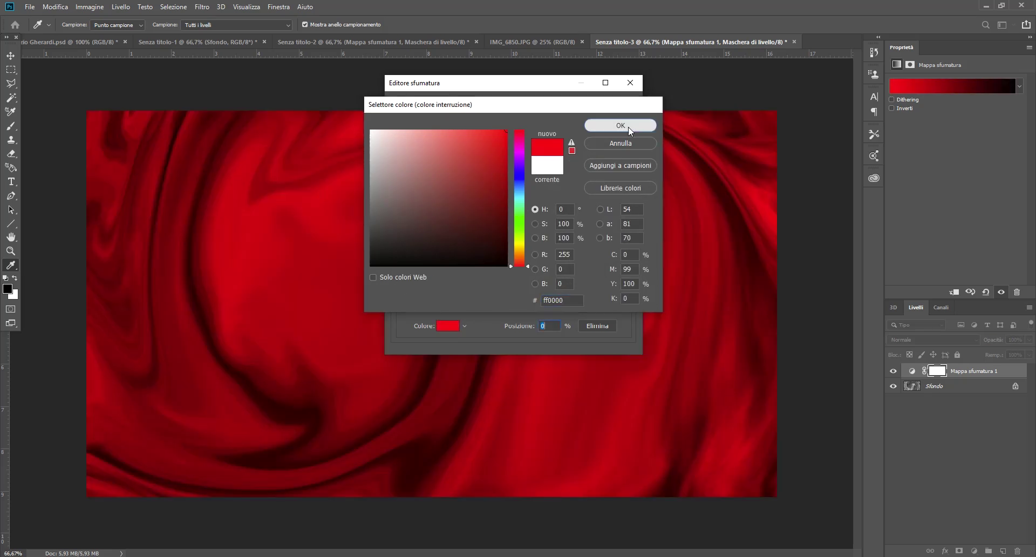
click(620, 125)
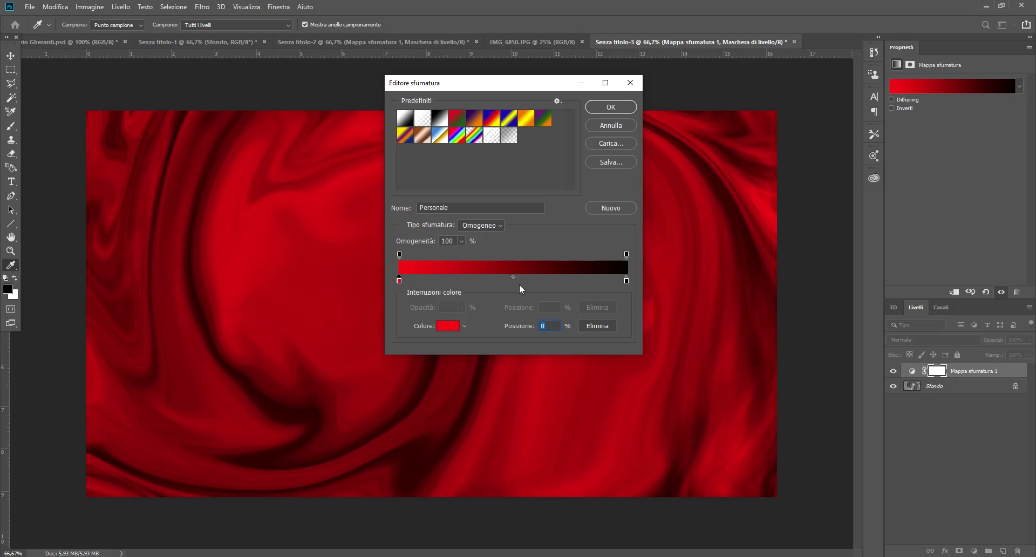
double_click(626, 279)
click(521, 230)
click(505, 133)
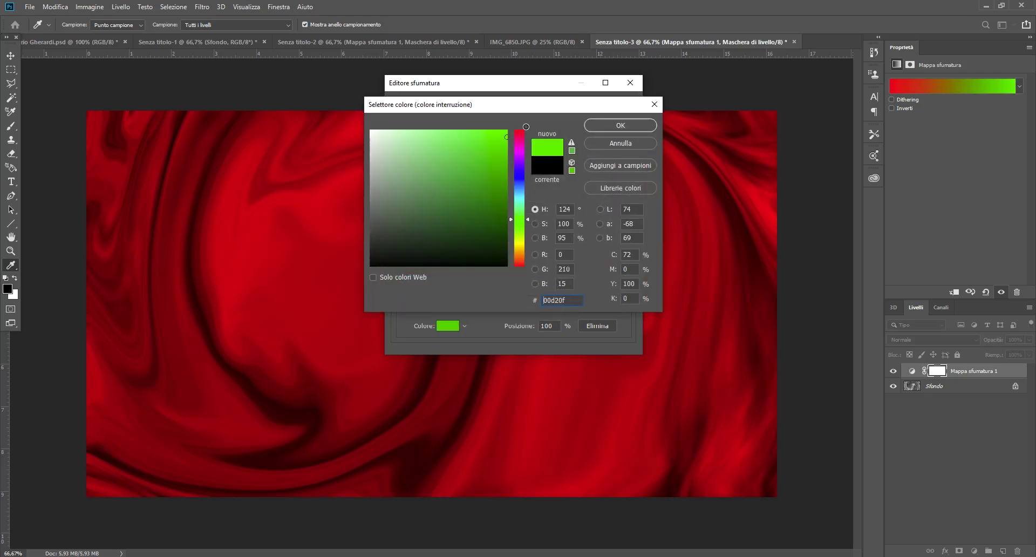
click(626, 126)
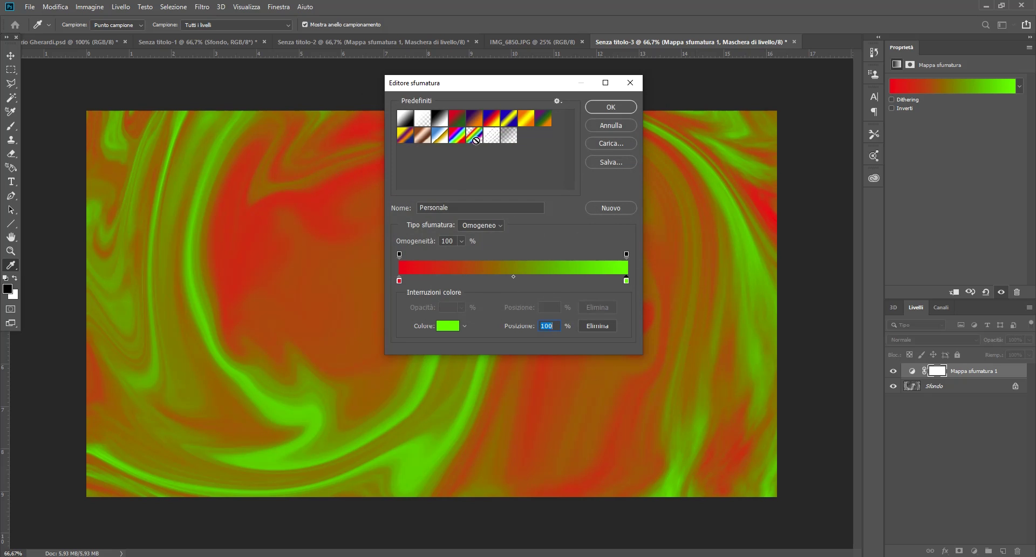
mouse_move(504, 87)
mouse_down()
mouse_move(754, 168)
mouse_move(526, 92)
mouse_up()
Change the gradient stops to blue and yellow, apply the map, and switch to IMG_6850.JPG.
double_click(404, 285)
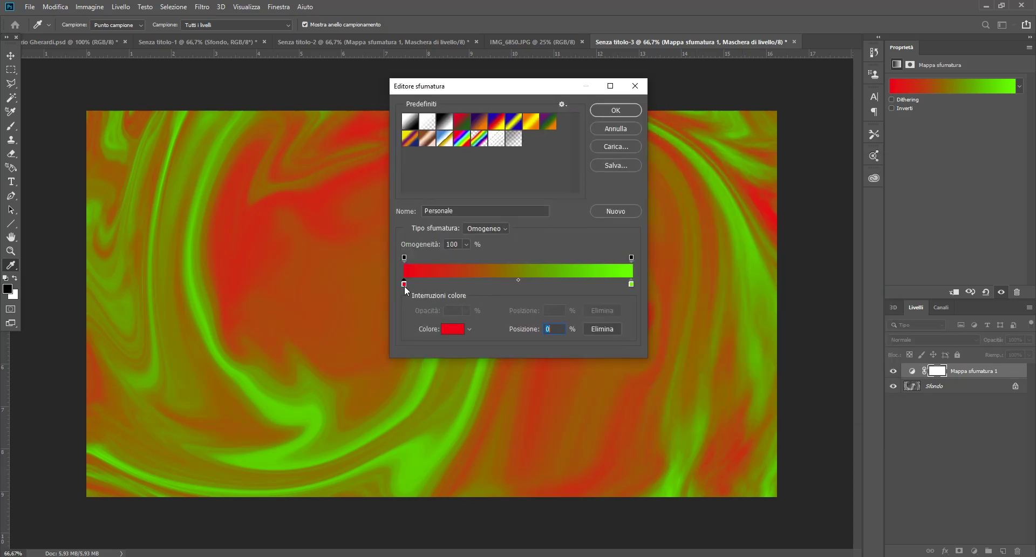
click(527, 180)
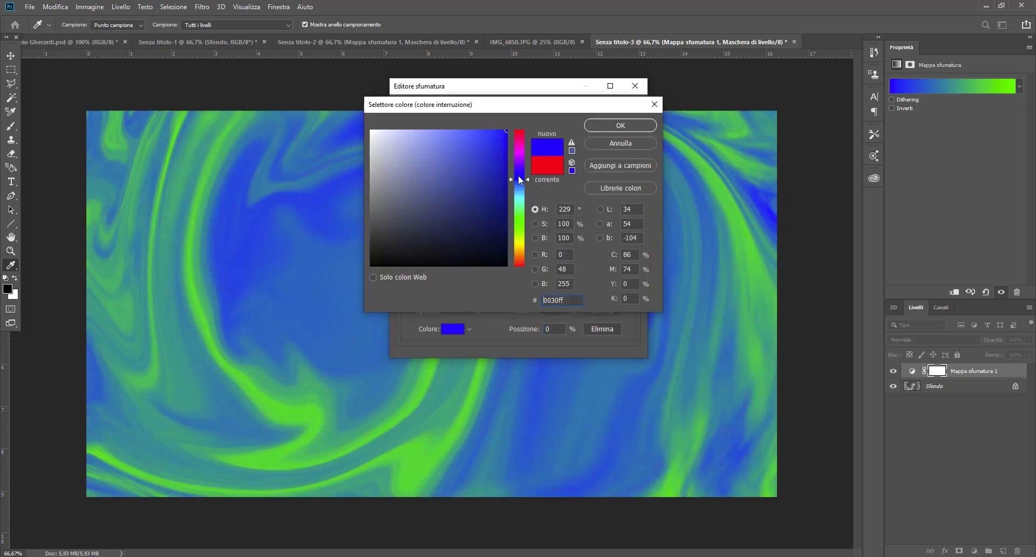
click(620, 125)
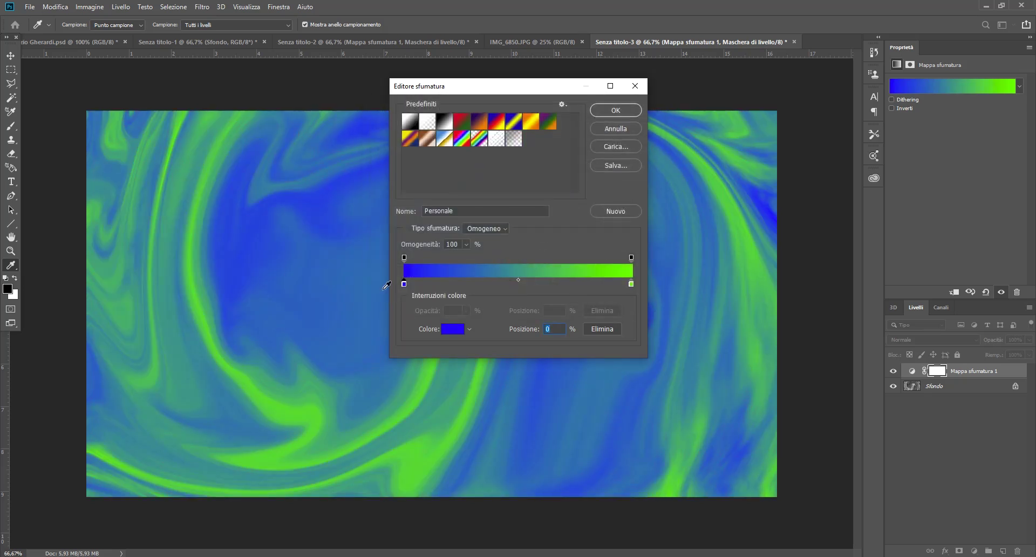
click(631, 285)
double_click(631, 284)
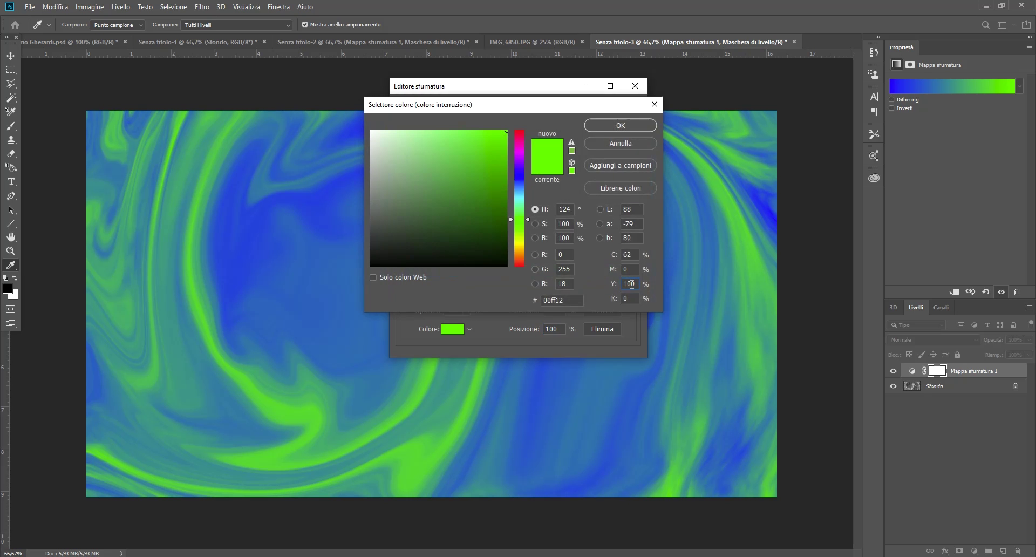
click(516, 244)
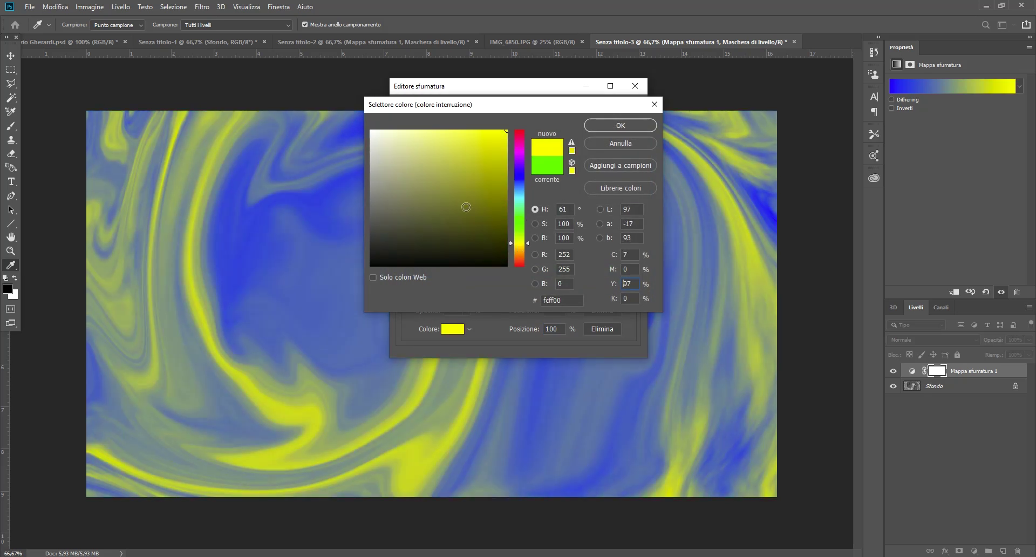
click(621, 125)
click(616, 111)
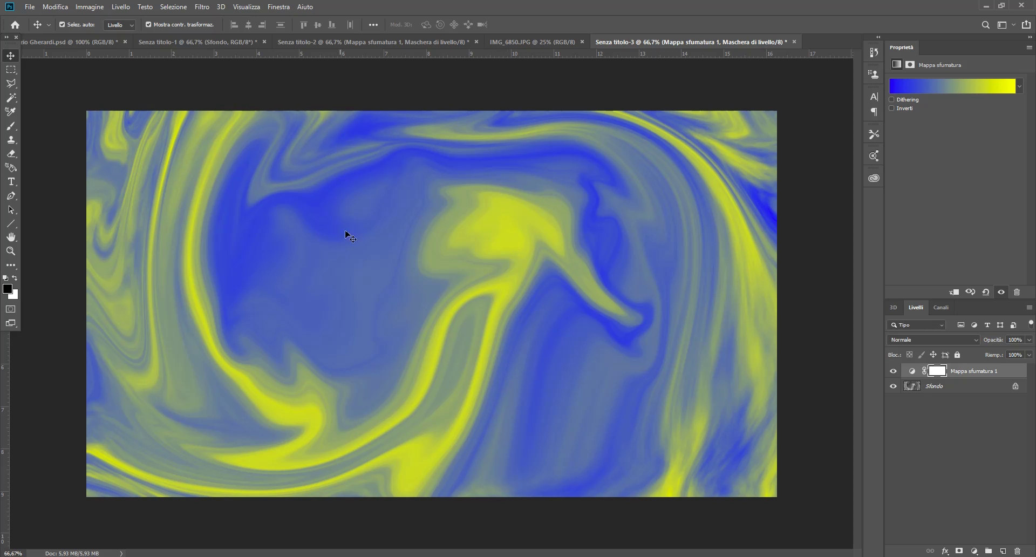
click(533, 43)
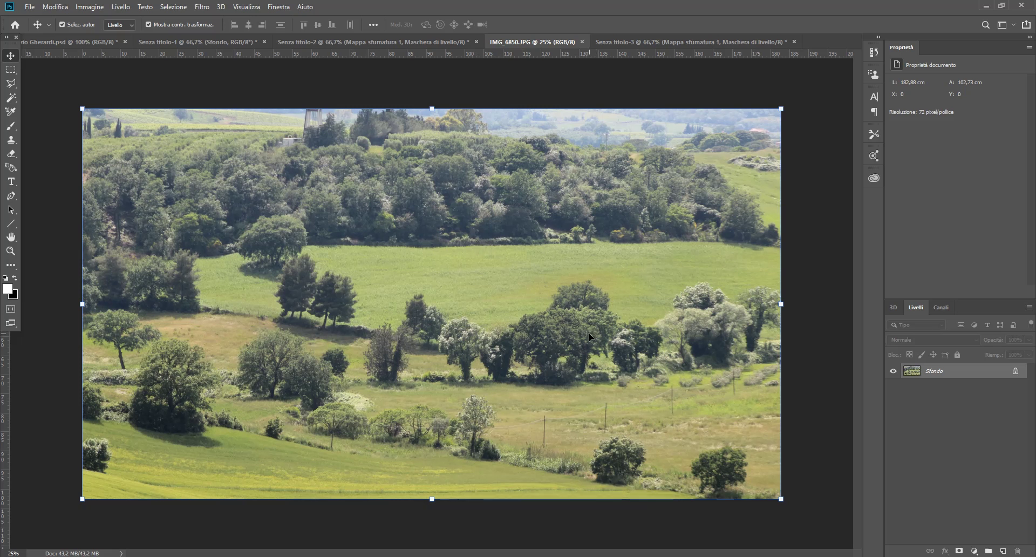
Liquify IMG_6850.JPG, warping the upper trees and grass into swirling streaks, and apply it.
click(203, 7)
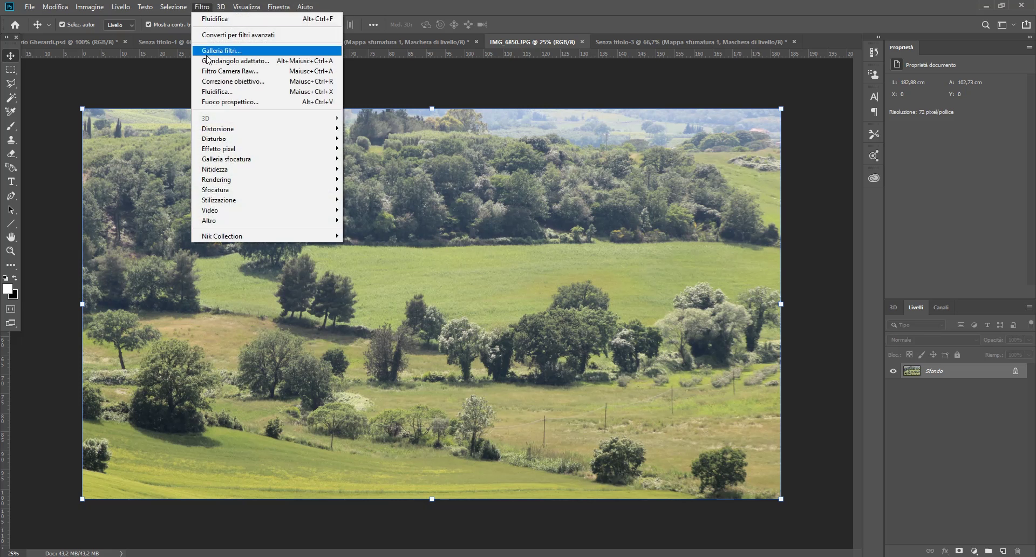
click(242, 92)
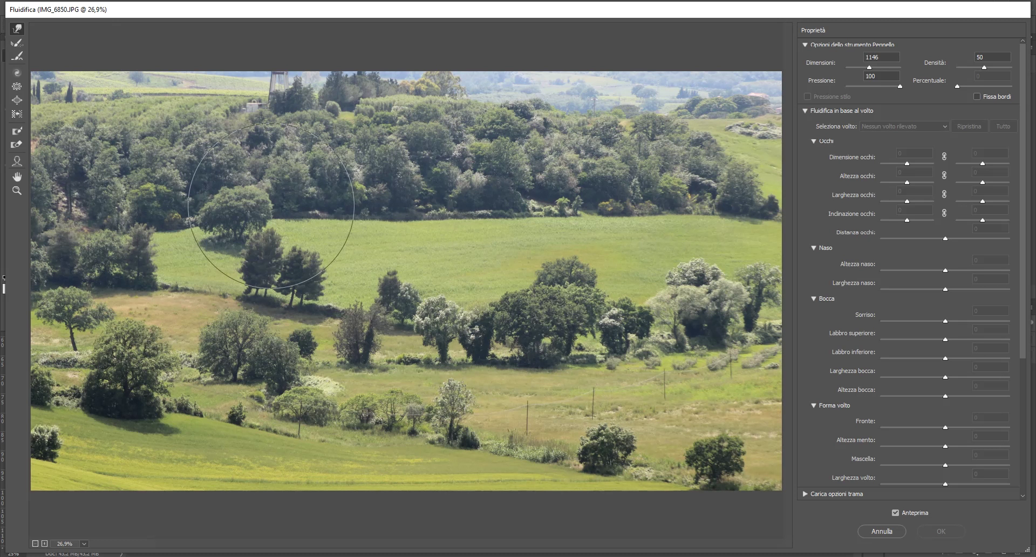
mouse_move(221, 227)
mouse_down()
mouse_move(182, 199)
mouse_move(291, 78)
mouse_move(170, 285)
mouse_move(369, 437)
mouse_move(584, 334)
mouse_move(329, 105)
mouse_move(549, 155)
mouse_up()
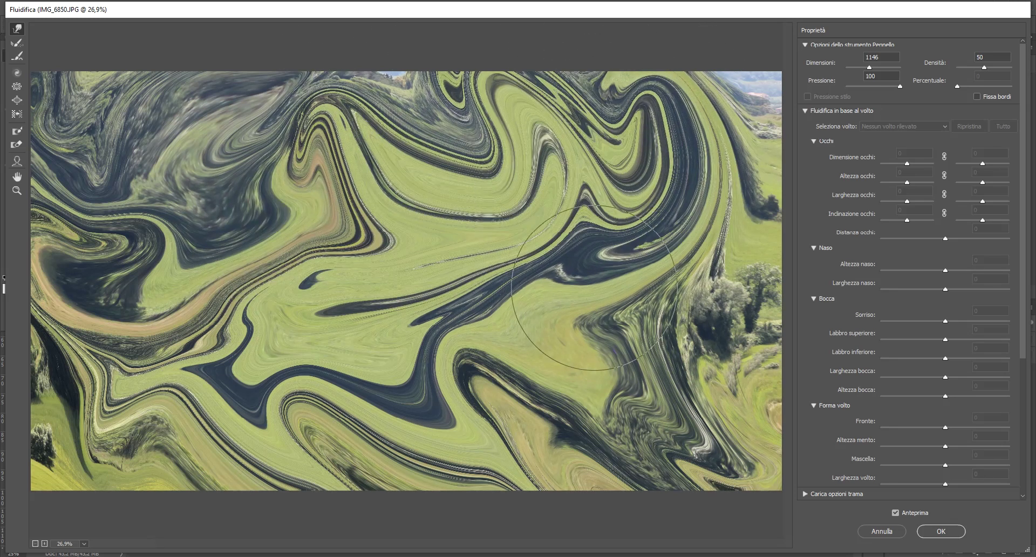
mouse_move(550, 155)
mouse_down()
mouse_move(786, 116)
mouse_move(139, 395)
mouse_move(104, 103)
mouse_move(162, 259)
mouse_up()
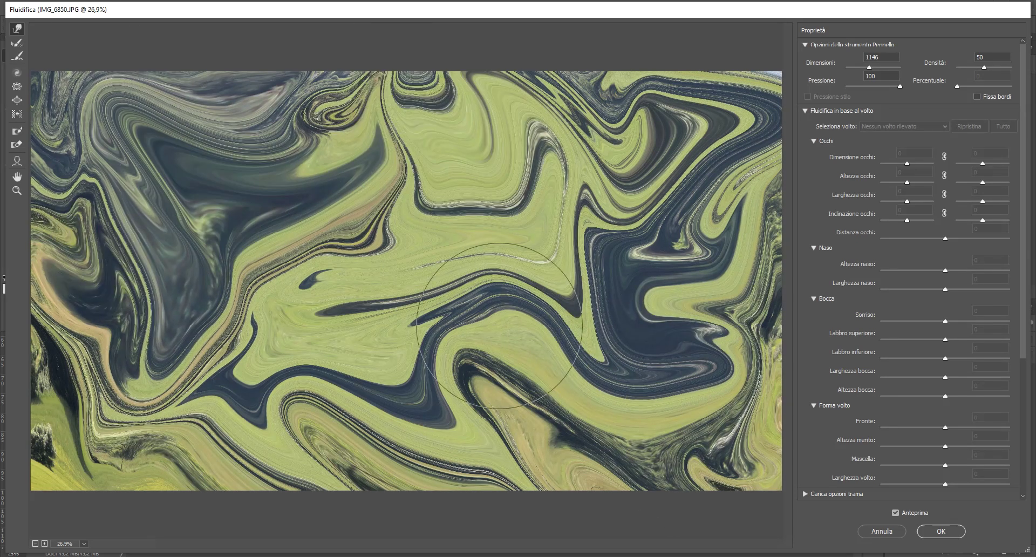
click(937, 531)
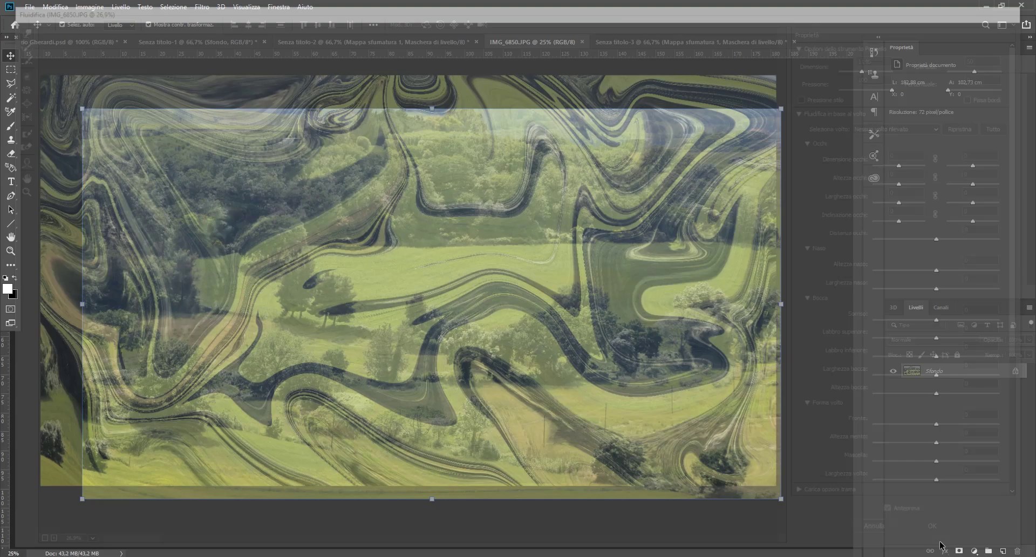